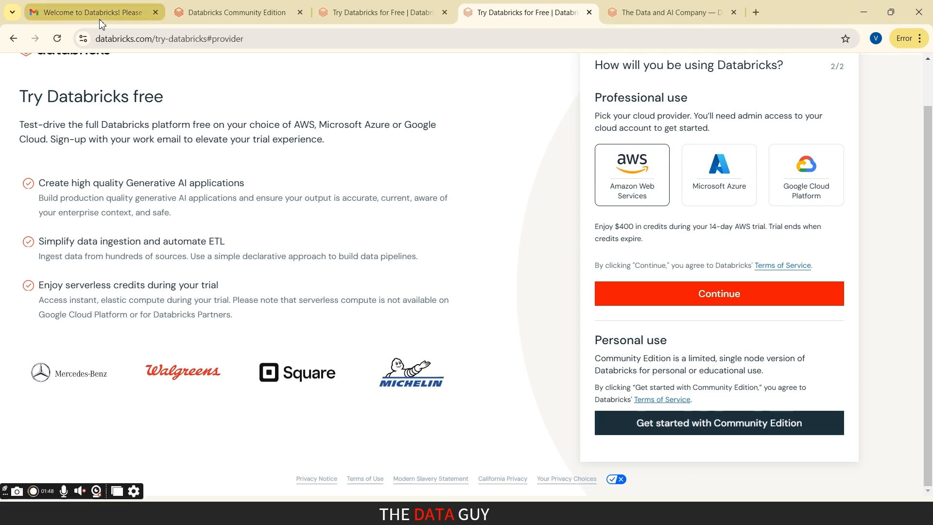
- View the Databricks welcome email in Gmail, and return to the Databricks Community Edition page
{"action": "mouse_move", "coordinate": [102, 24]}
{"action": "left_click", "coordinate": [90, 12]}
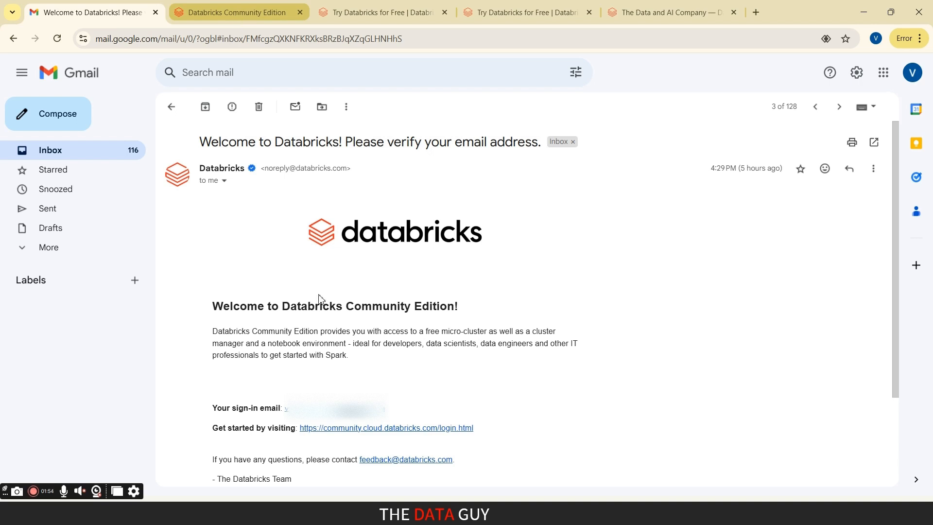
{"action": "left_click", "coordinate": [247, 11]}
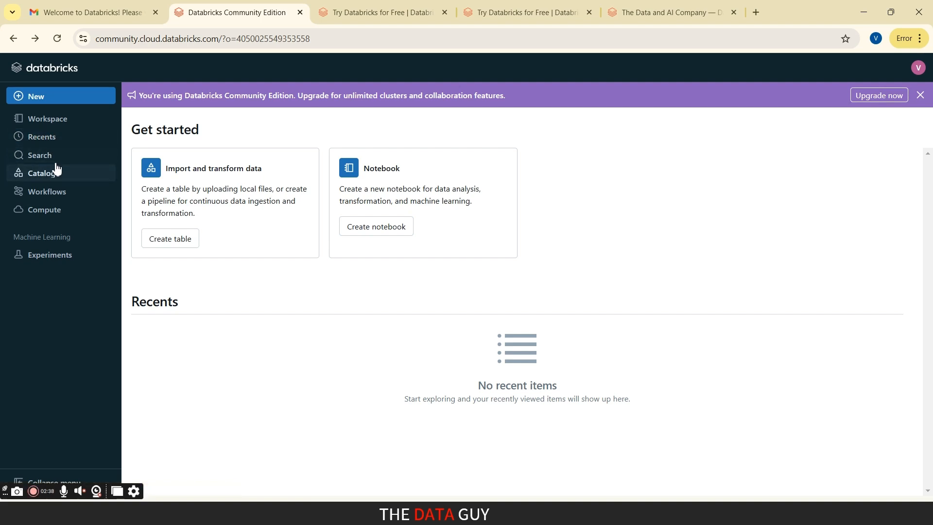
- Start creating a new compute resource and replace its default name with "My first cluster"
{"action": "left_click", "coordinate": [59, 216]}
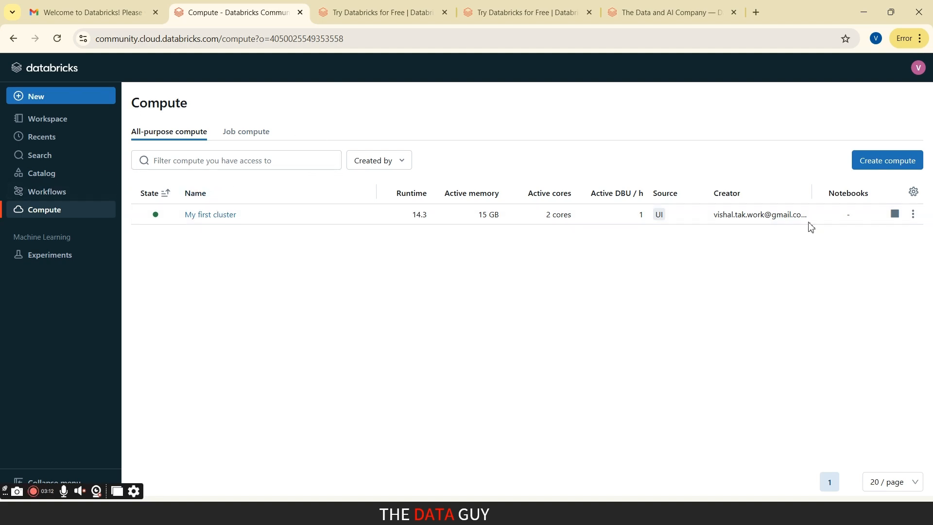
{"action": "left_click", "coordinate": [886, 166]}
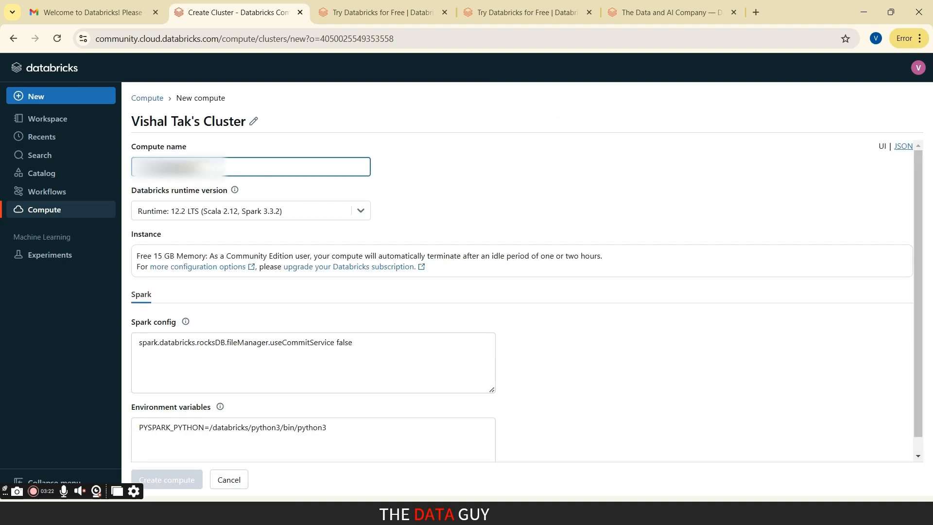
{"action": "key", "text": "ctrl+a"}
{"action": "key", "text": "BackSpace"}
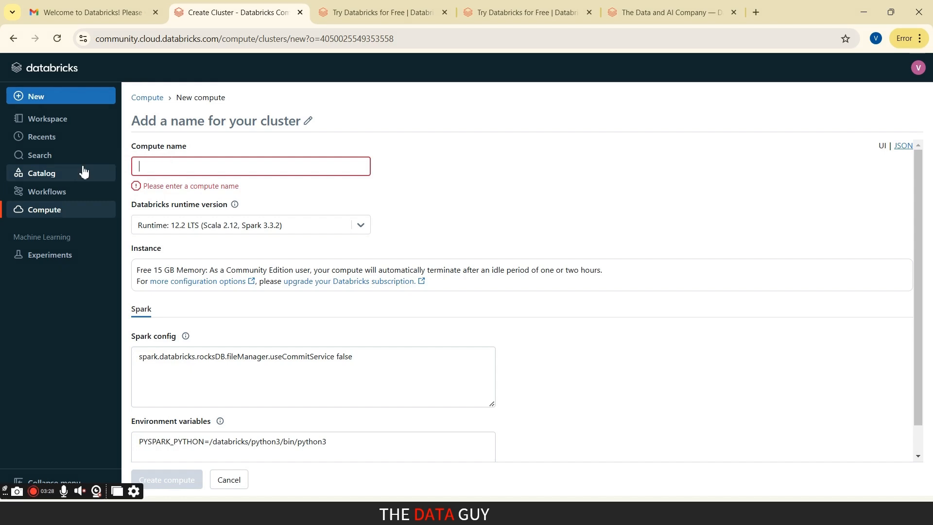
{"action": "type", "text": "Mt"}
{"action": "key", "text": "BackSpace"}
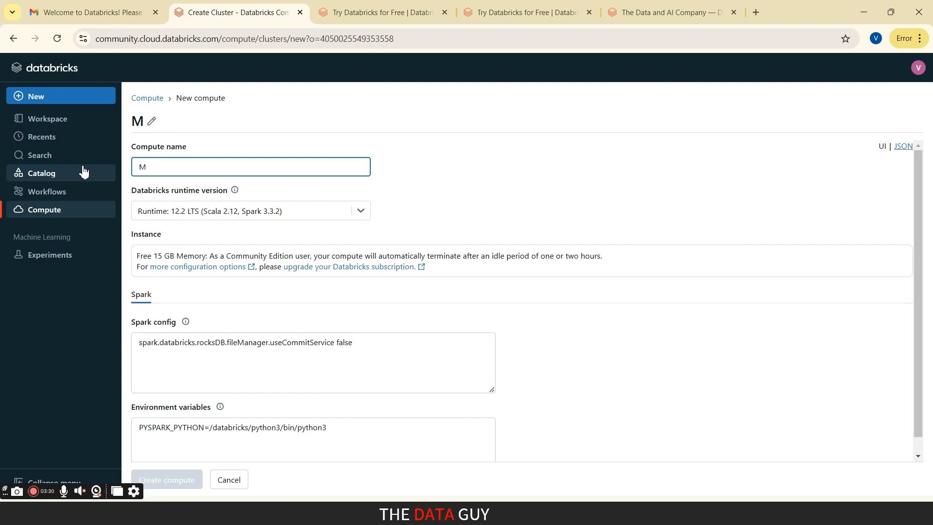
{"action": "type", "text": "y first"}
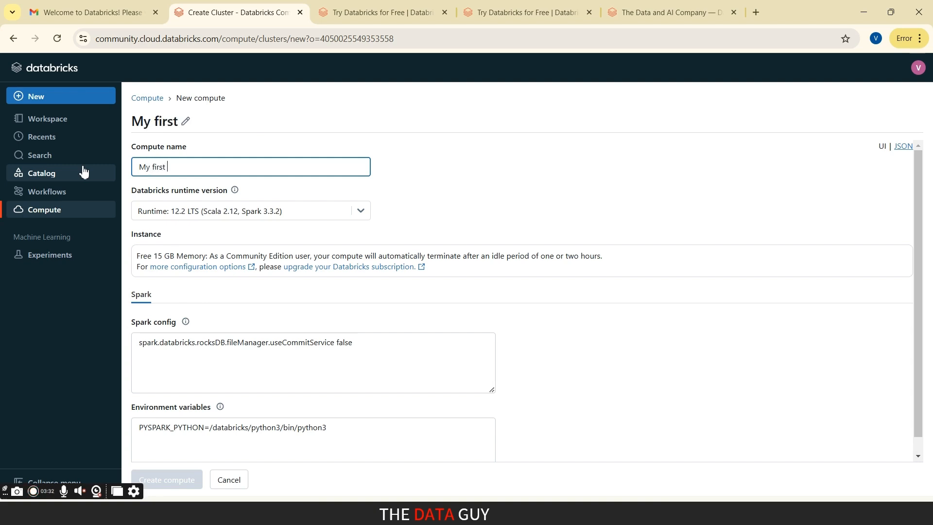
{"action": "type", "text": " cluster"}
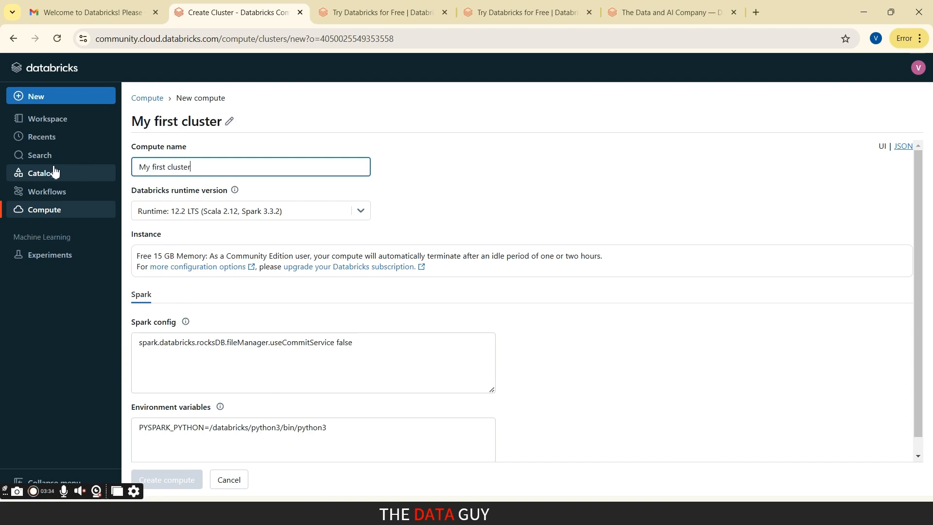
{"action": "left_click", "coordinate": [485, 203]}
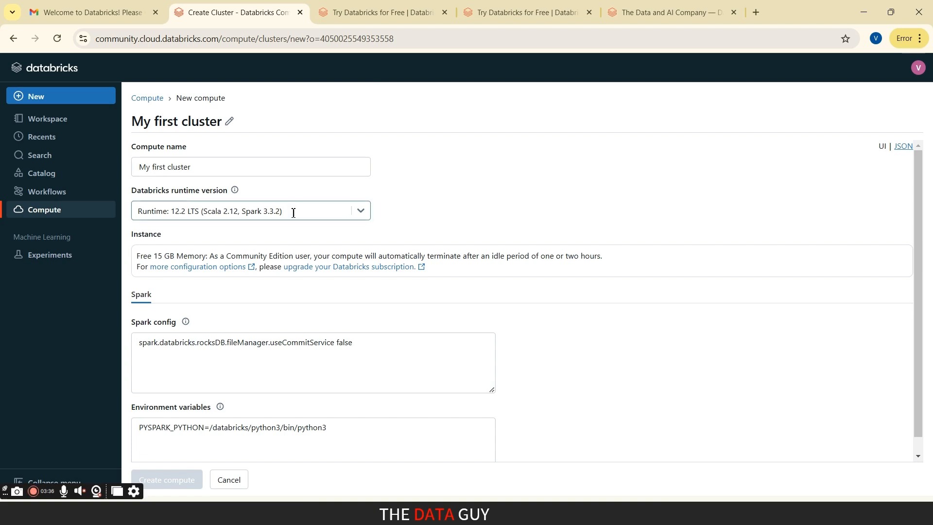
- Select the Standard 14.3 LTS runtime (Scala 2.12, Spark 3.5.0) for the new compute, and cancel its creation
{"action": "left_click", "coordinate": [361, 212]}
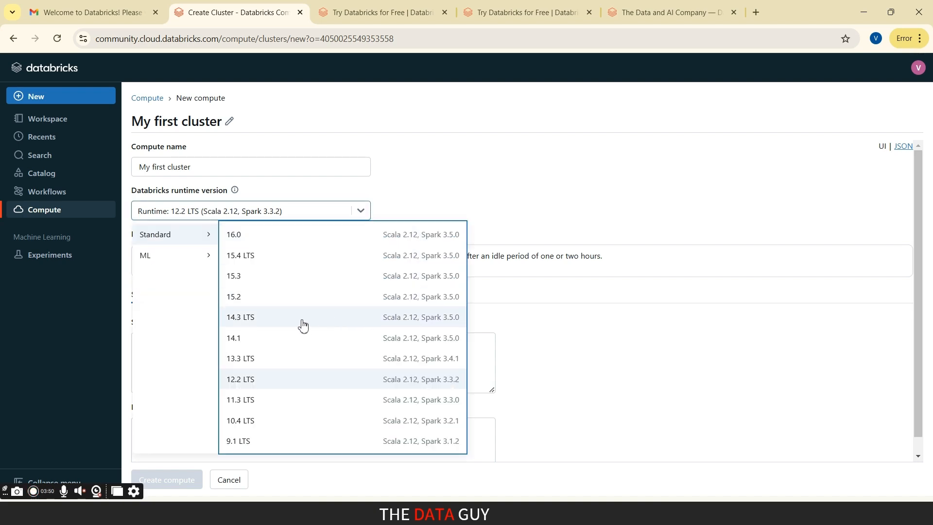
{"action": "left_click", "coordinate": [272, 321]}
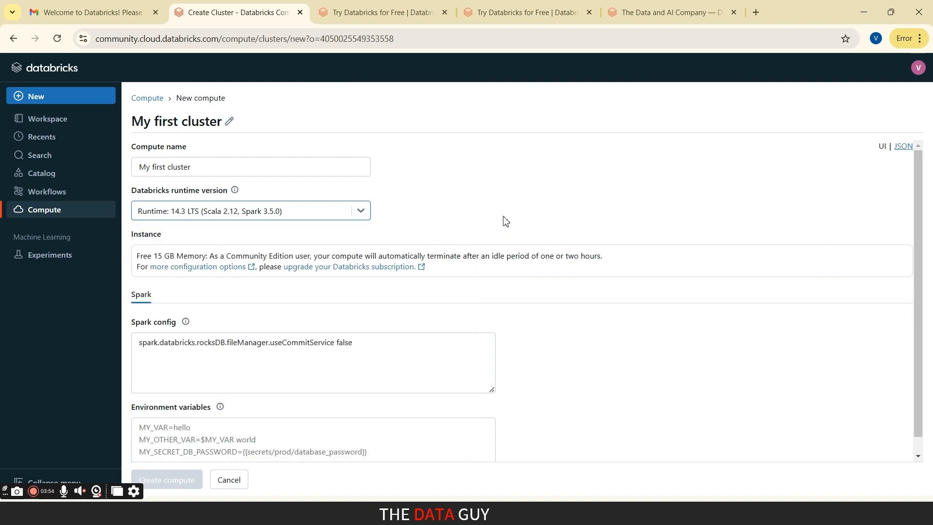
{"action": "left_click", "coordinate": [459, 228]}
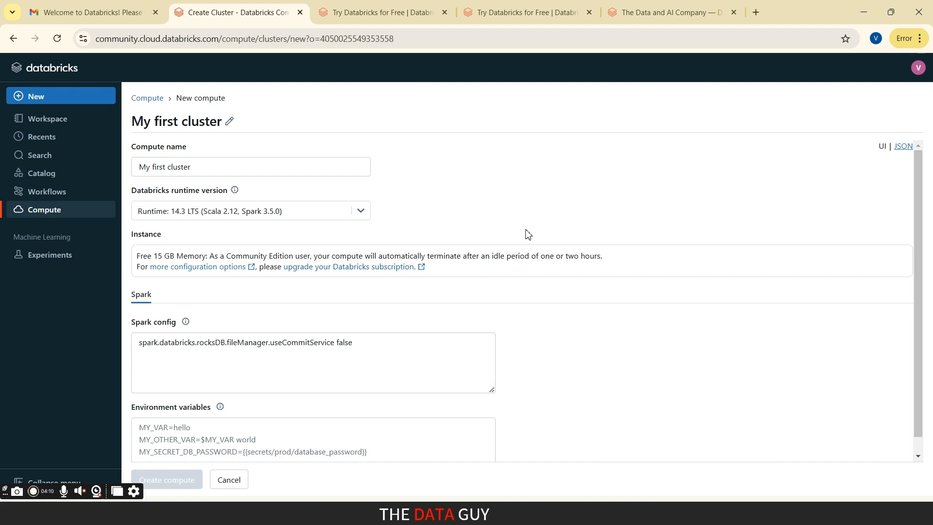
{"action": "scroll", "coordinate": [461, 304], "scroll_direction": "down", "scroll_amount": 1}
{"action": "mouse_move", "coordinate": [171, 486]}
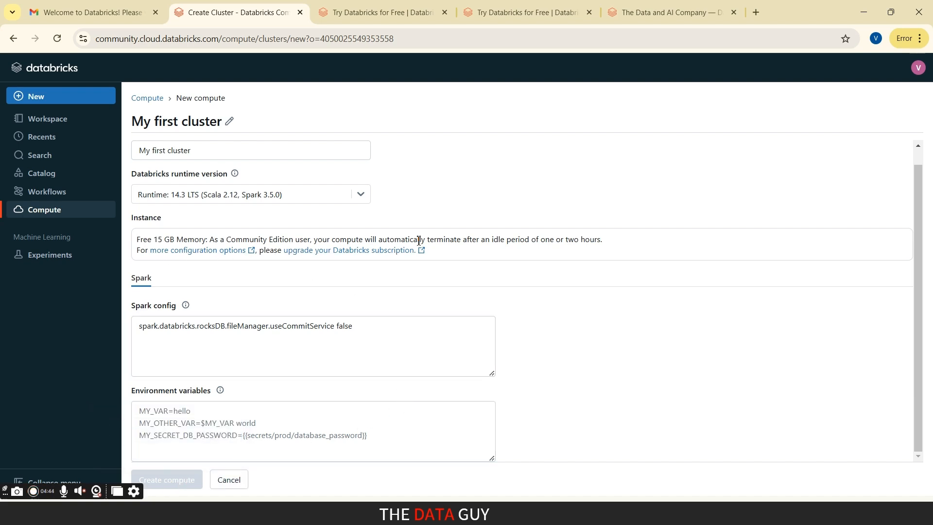
{"action": "left_click", "coordinate": [232, 484]}
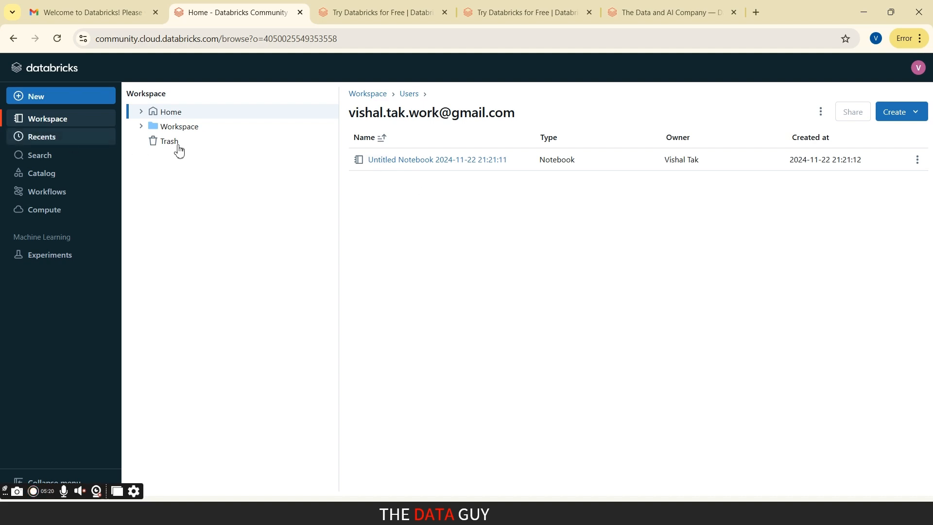
- Create a new notebook in the workspace home folder and rename it "first notebook"
{"action": "left_click", "coordinate": [923, 121]}
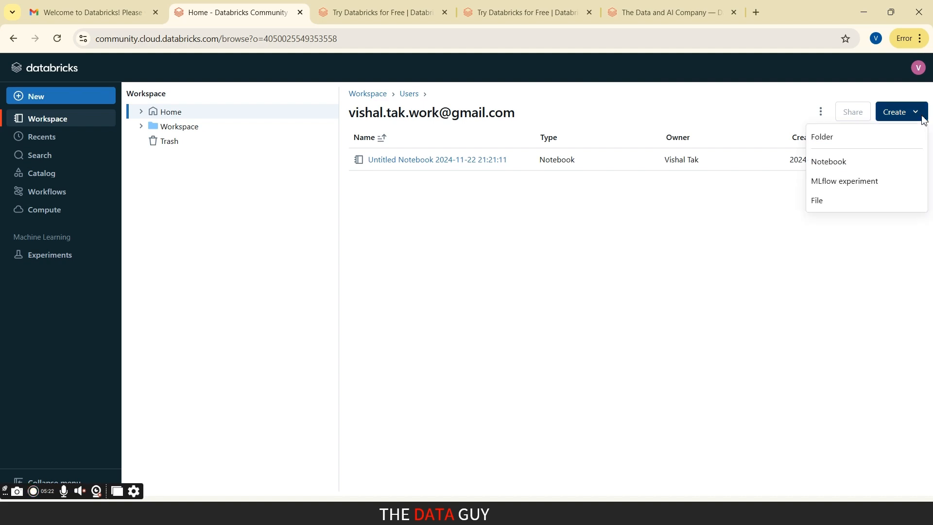
{"action": "left_click", "coordinate": [835, 171]}
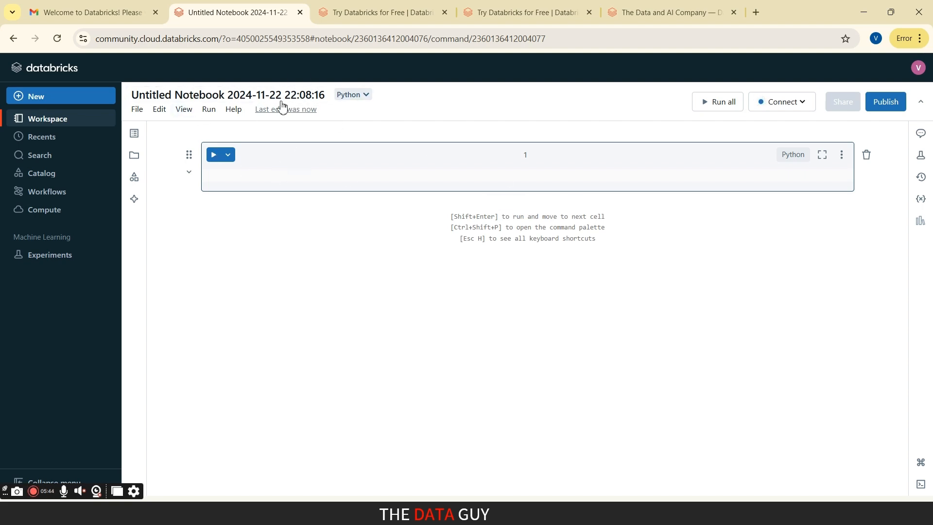
{"action": "left_click", "coordinate": [206, 96]}
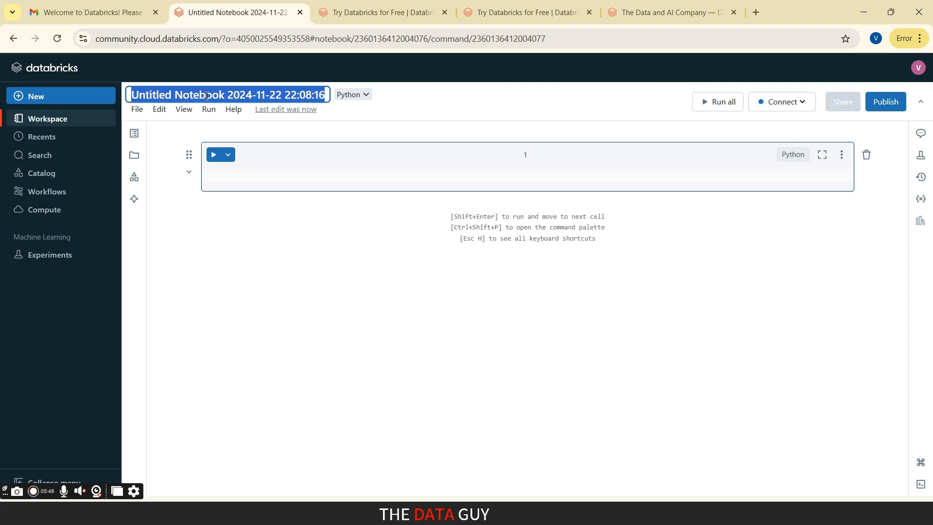
{"action": "type", "text": "first"}
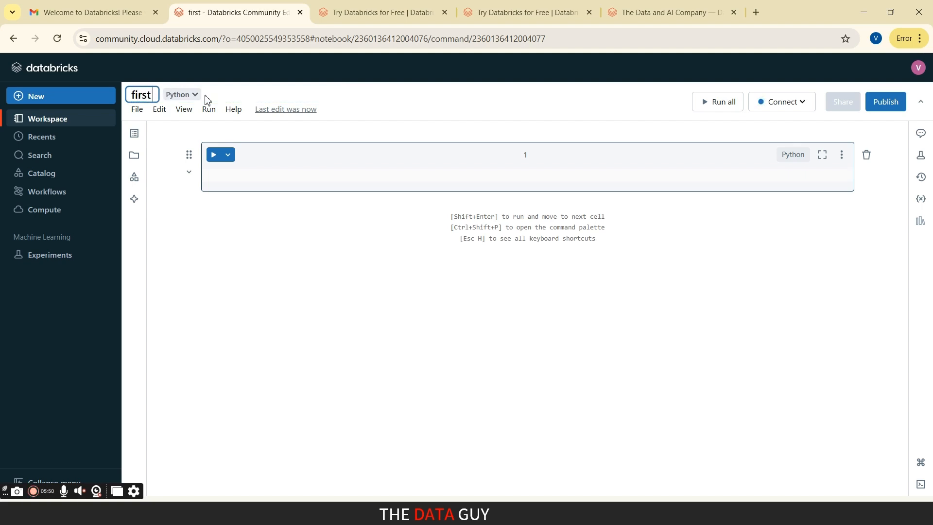
{"action": "type", "text": " note"}
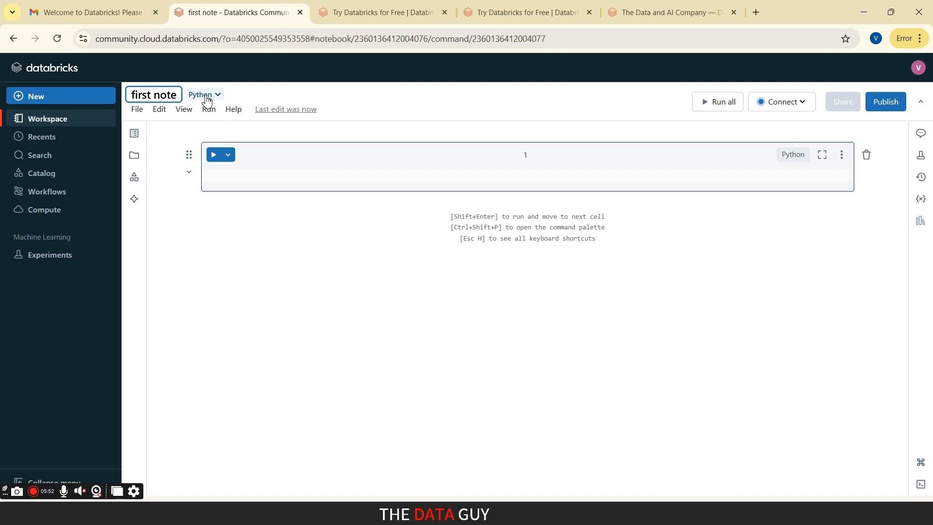
{"action": "type", "text": "book"}
{"action": "key", "text": "ctrl+a"}
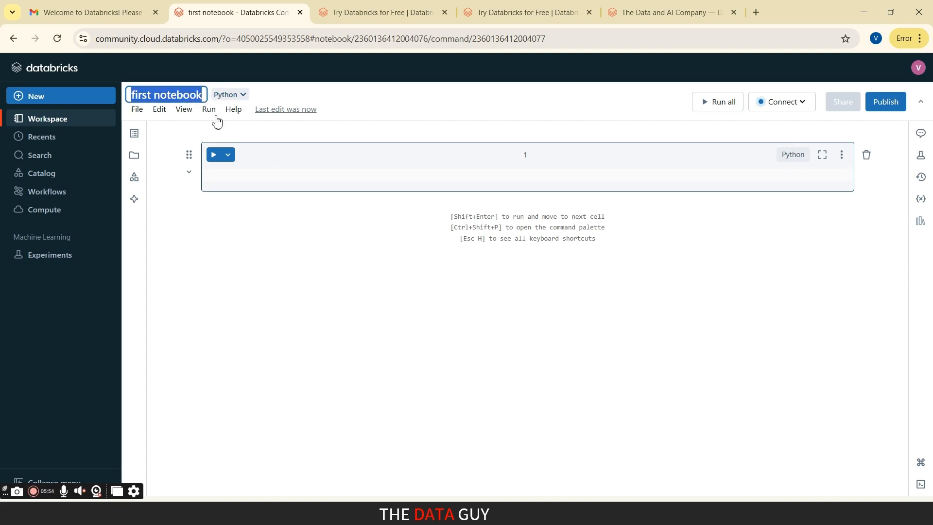
{"action": "left_click", "coordinate": [357, 264]}
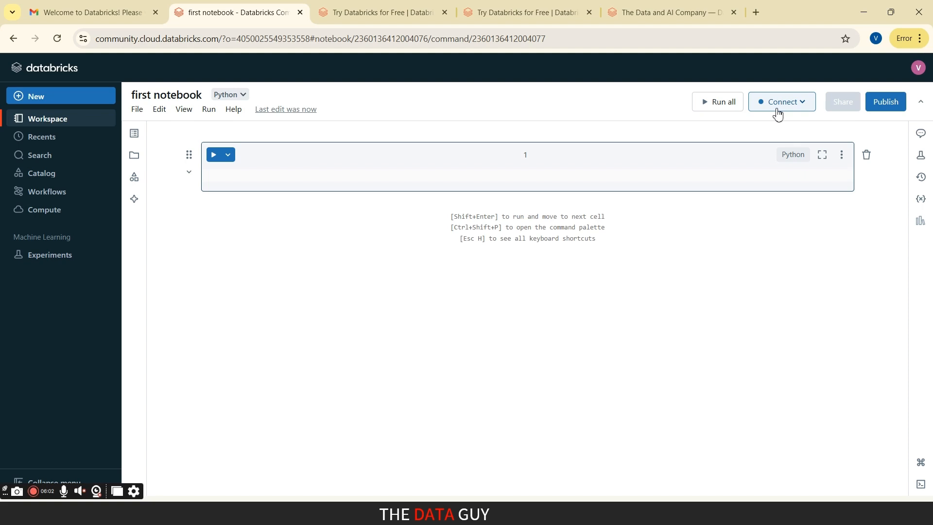
- Connect the notebook to the active compute resource "My first cluster"
{"action": "left_click", "coordinate": [804, 109]}
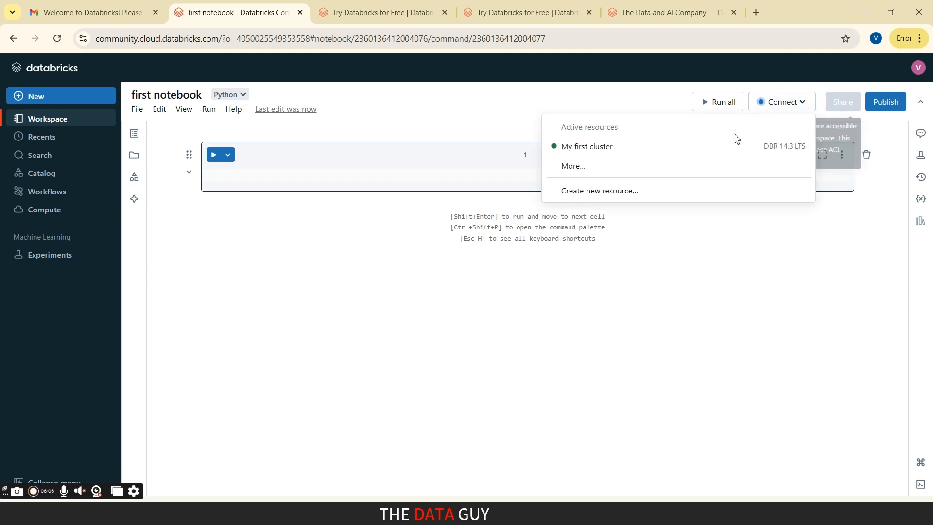
{"action": "left_click", "coordinate": [597, 158]}
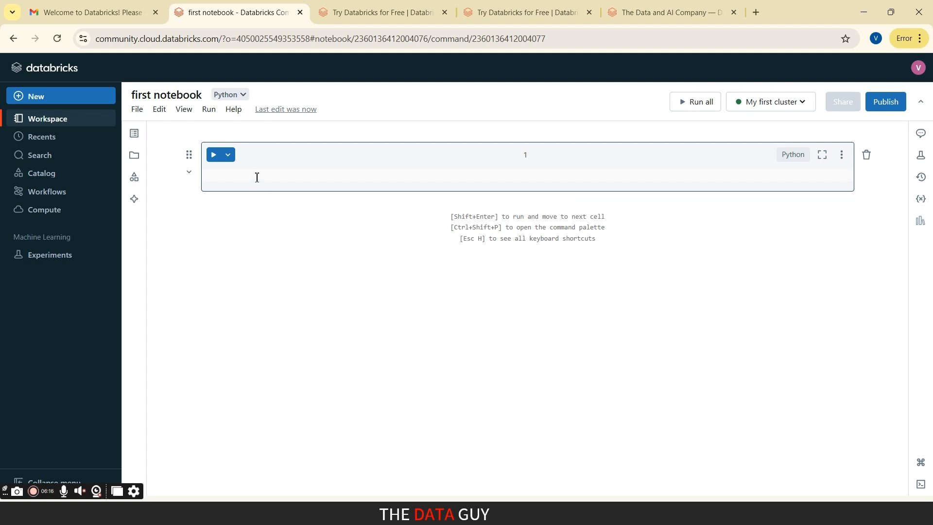
- Run print("Hello, Databricks") in the notebook's first cell, and allow the site to show notifications
{"action": "left_click", "coordinate": [257, 177]}
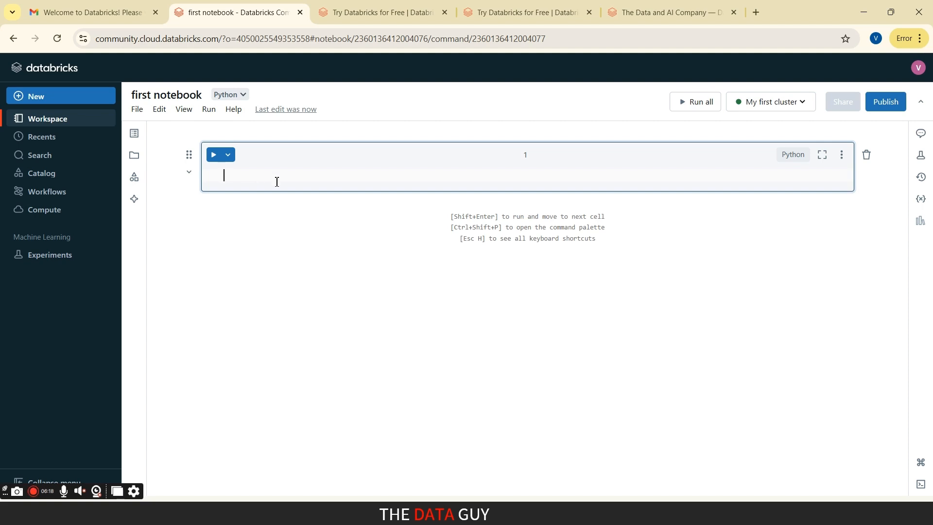
{"action": "type", "text": "print"}
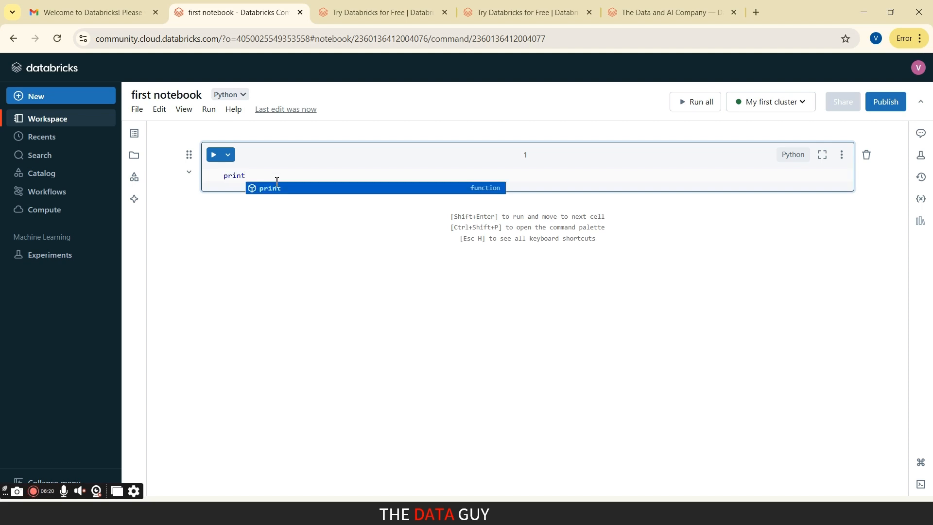
{"action": "type", "text": "("}
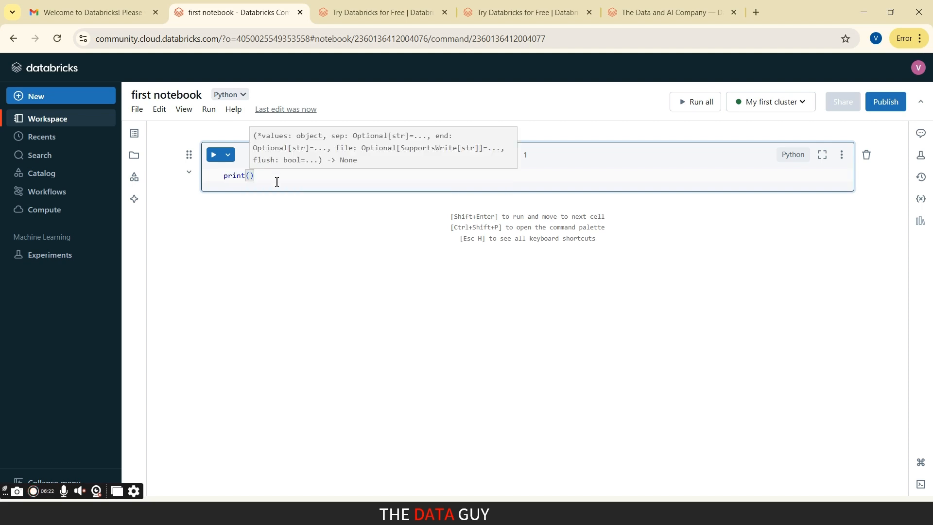
{"action": "type", "text": "\"Hello"}
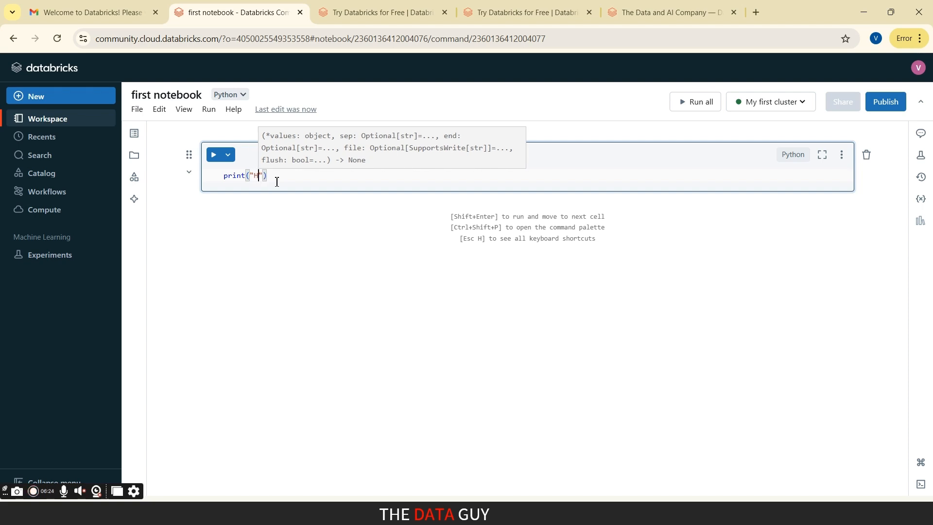
{"action": "type", "text": ","}
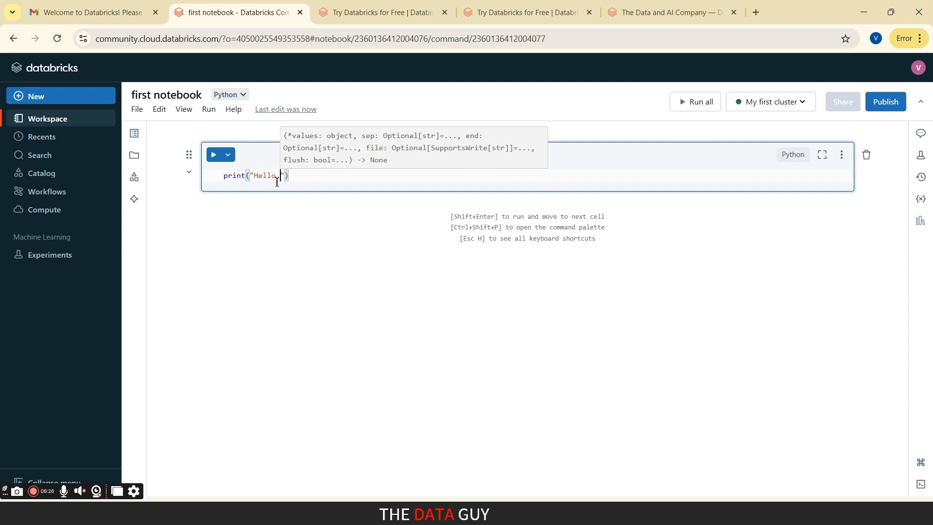
{"action": "type", "text": " Databr"}
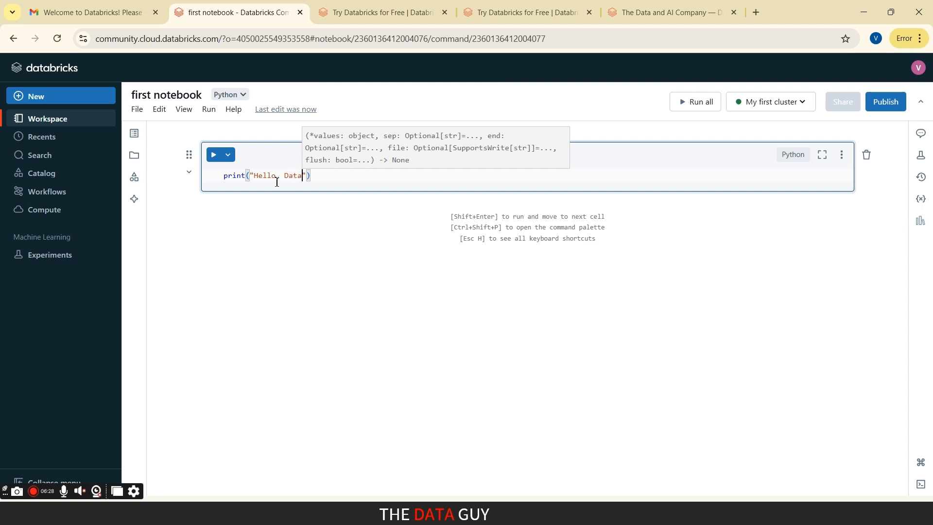
{"action": "type", "text": "icks"}
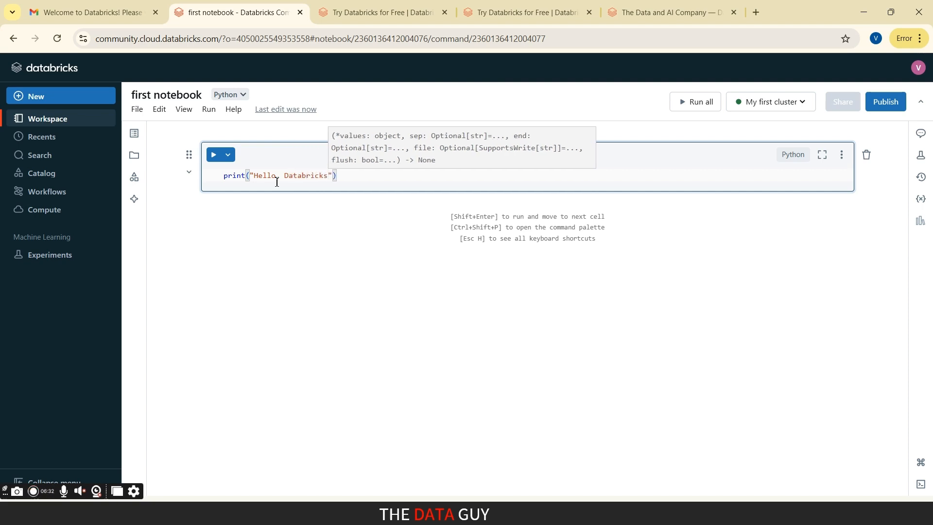
{"action": "type", "text": "\""}
{"action": "key", "text": "shift+Return"}
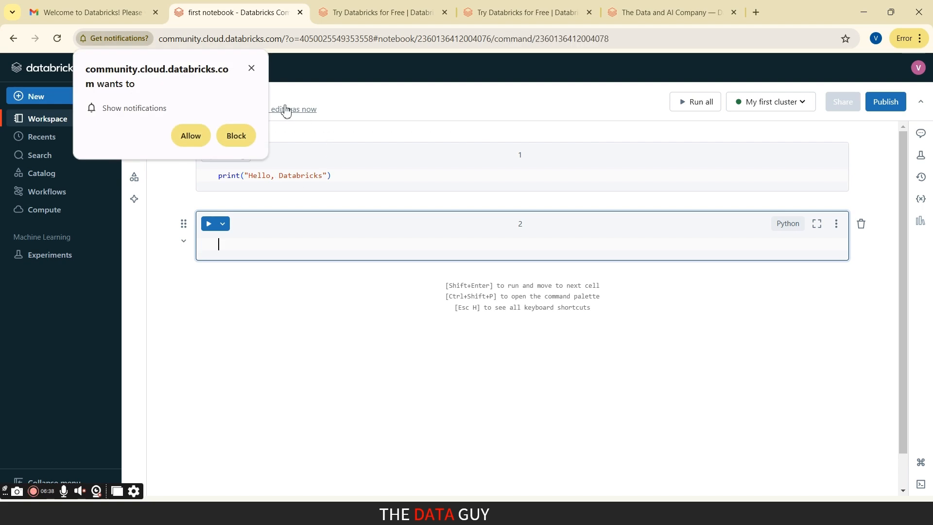
{"action": "left_click", "coordinate": [190, 135]}
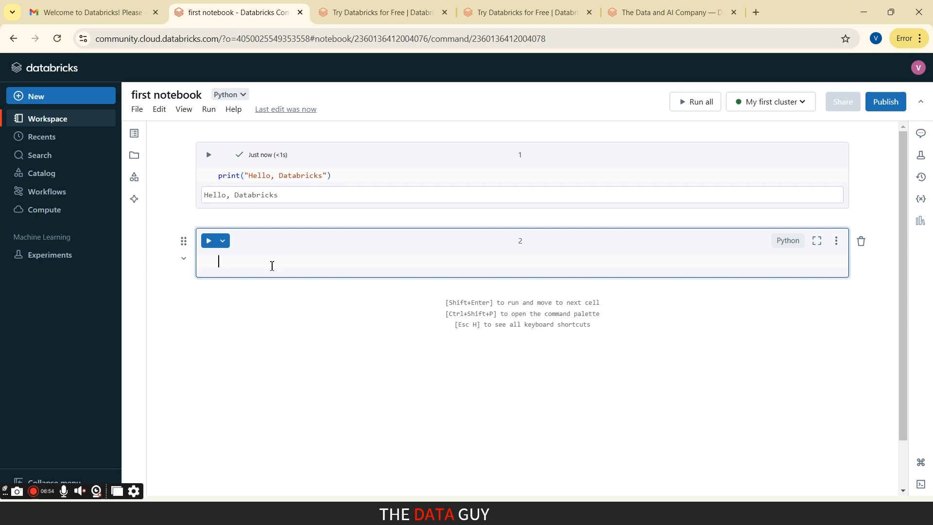
- Switch to Notepad++ and copy the whole three-line Spark snippet that creates a DataFrame with Name and Age columns and shows it
{"action": "key", "text": "alt+Tab"}
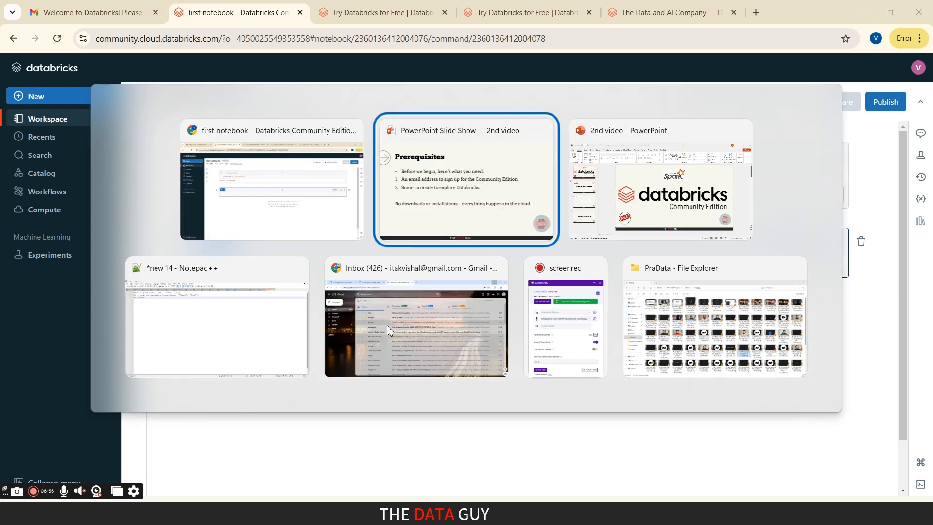
{"action": "key", "text": "alt+Tab"}
{"action": "key", "text": "alt+Tab"}
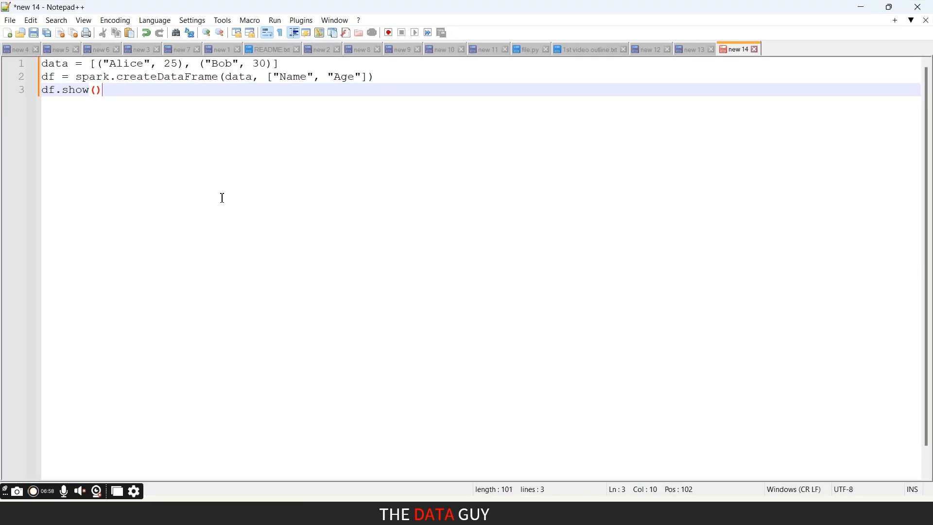
{"action": "key", "text": "ctrl+a"}
{"action": "key", "text": "ctrl+c"}
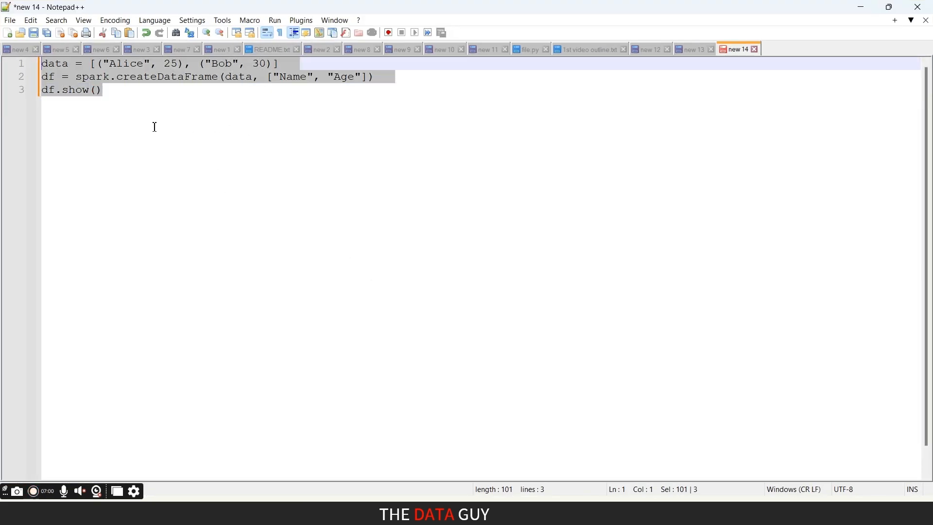
- Switch back to the Databricks notebook, paste the copied Spark DataFrame snippet into the empty second cell, and run it
{"action": "key", "text": "alt+Tab"}
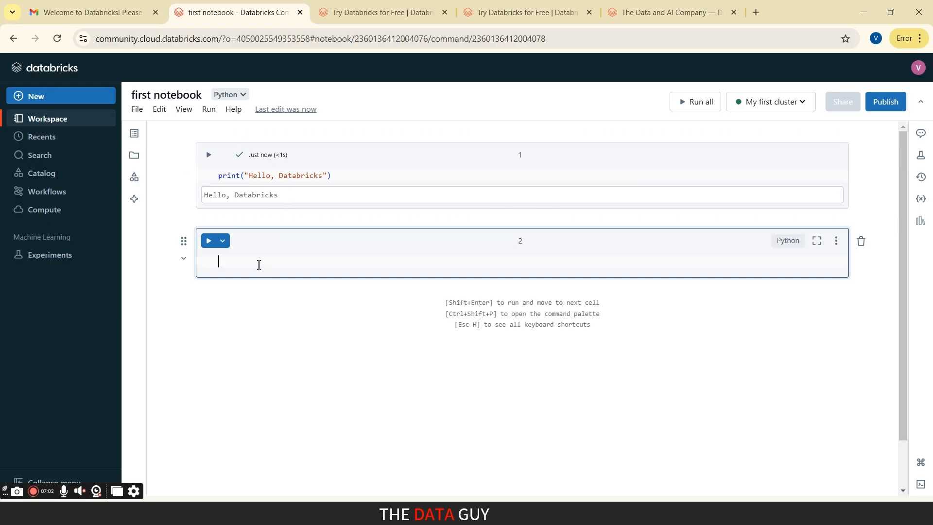
{"action": "key", "text": "ctrl+v"}
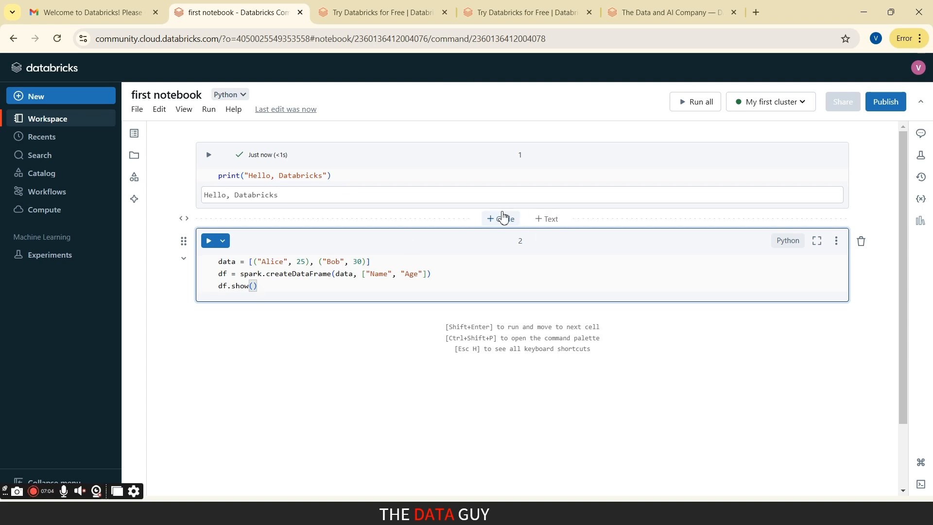
{"action": "left_click", "coordinate": [241, 97]}
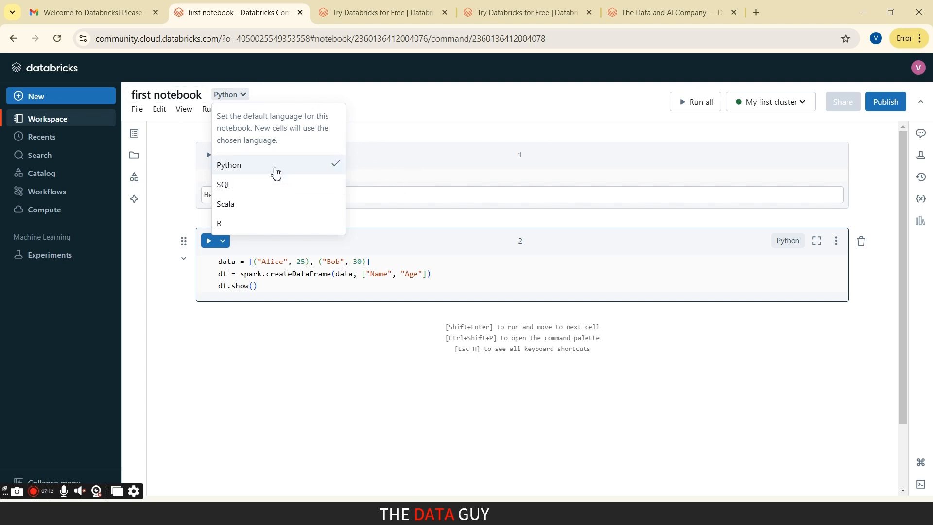
{"action": "left_click", "coordinate": [277, 289]}
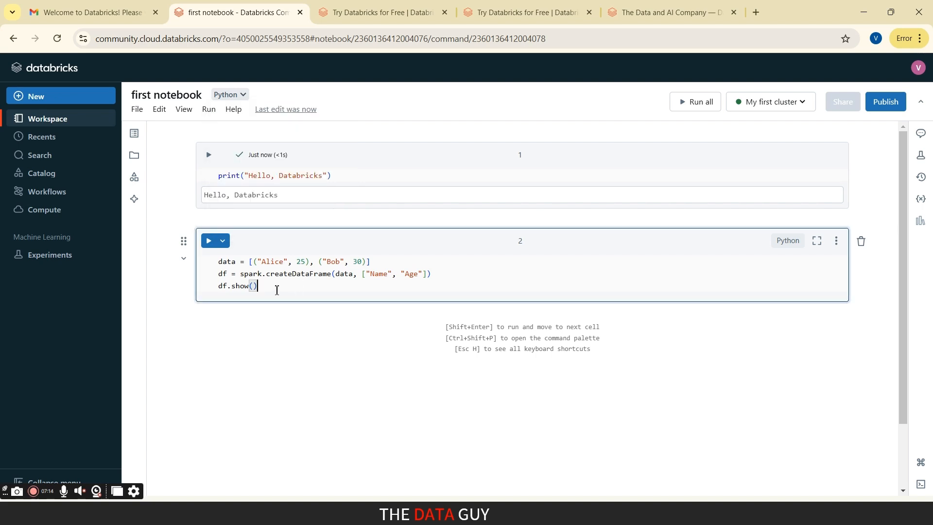
{"action": "key", "text": "shift+Return"}
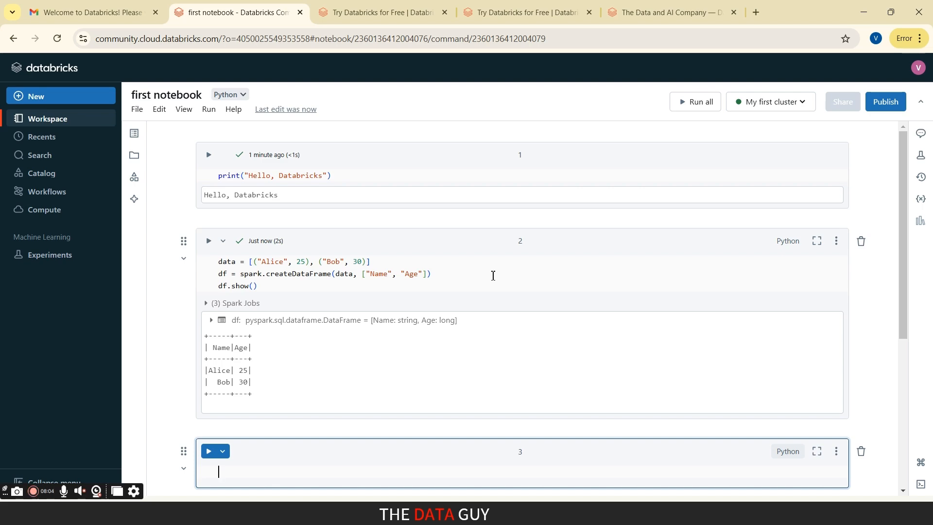
{"action": "key", "text": "alt+Tab"}
{"action": "key", "text": "alt+Tab"}
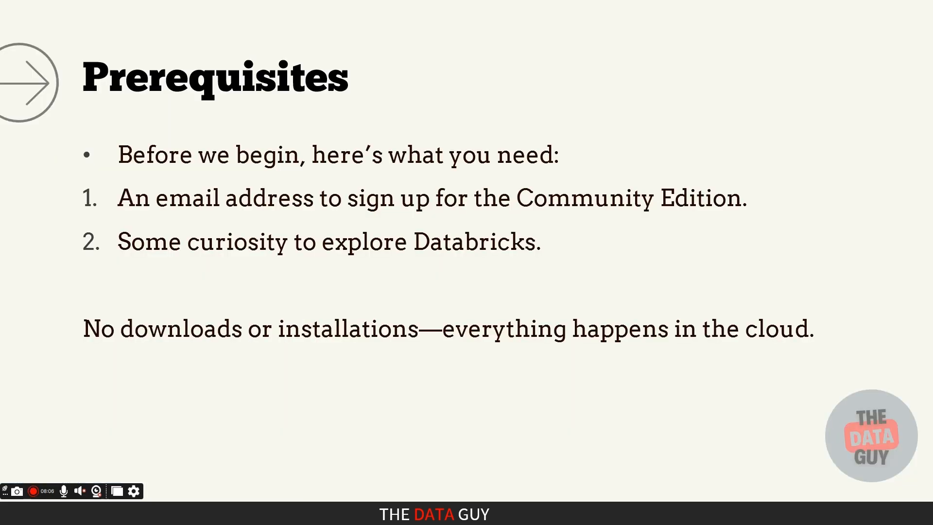
{"action": "key", "text": "Right"}
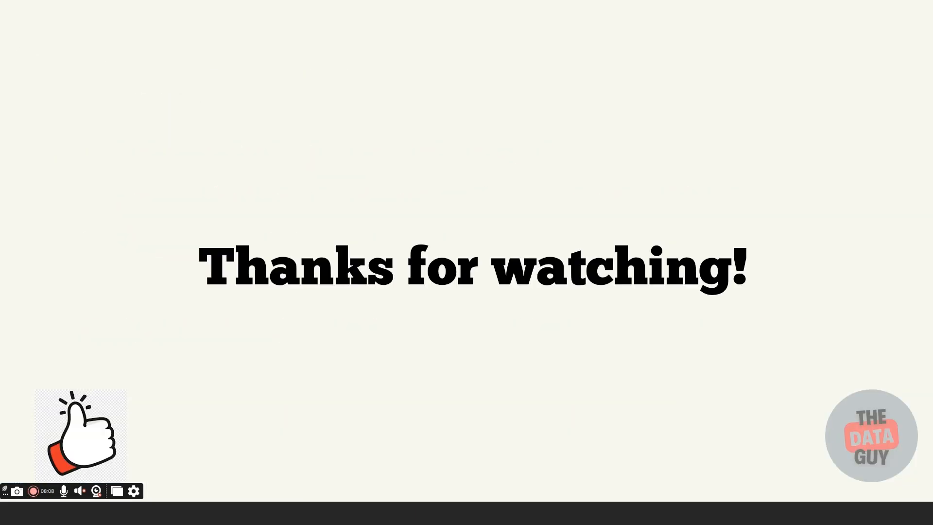